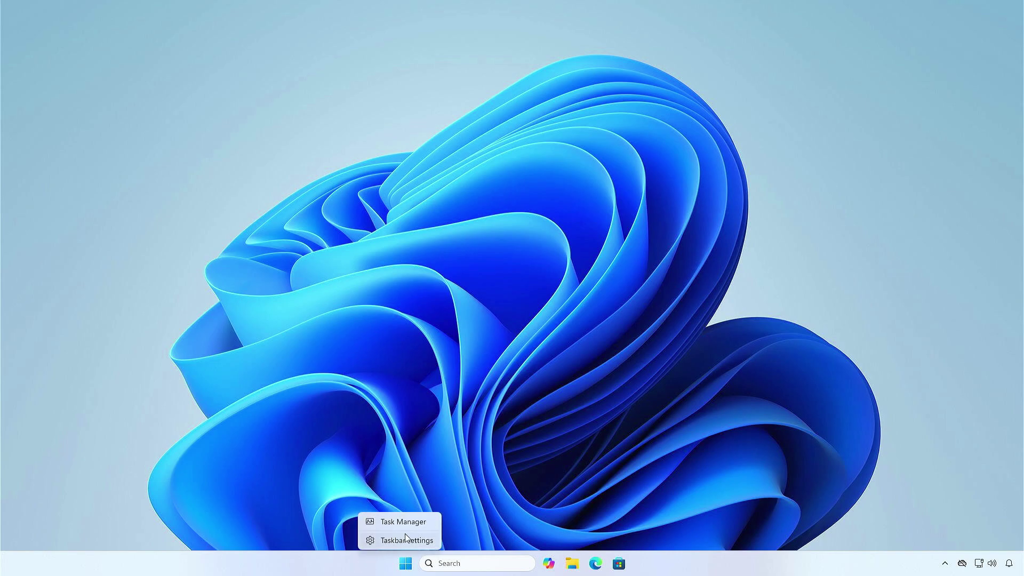
Open Task Manager, filter processes by 'giga', and bring up GIGABYTE Update Service's context menu
{"action": "left_click", "coordinate": [404, 522]}
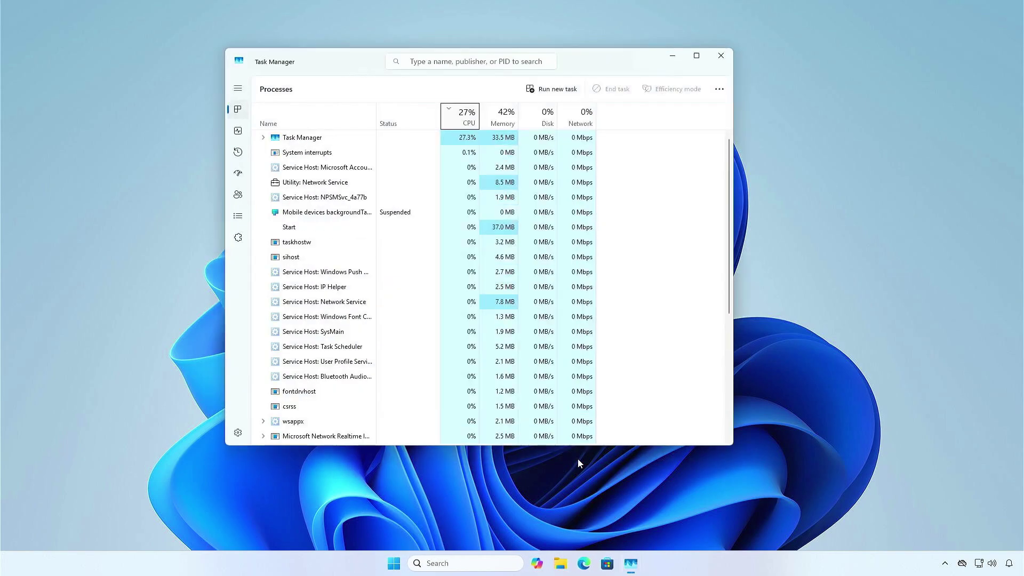
{"action": "left_click", "coordinate": [496, 66]}
{"action": "type", "text": "giga"}
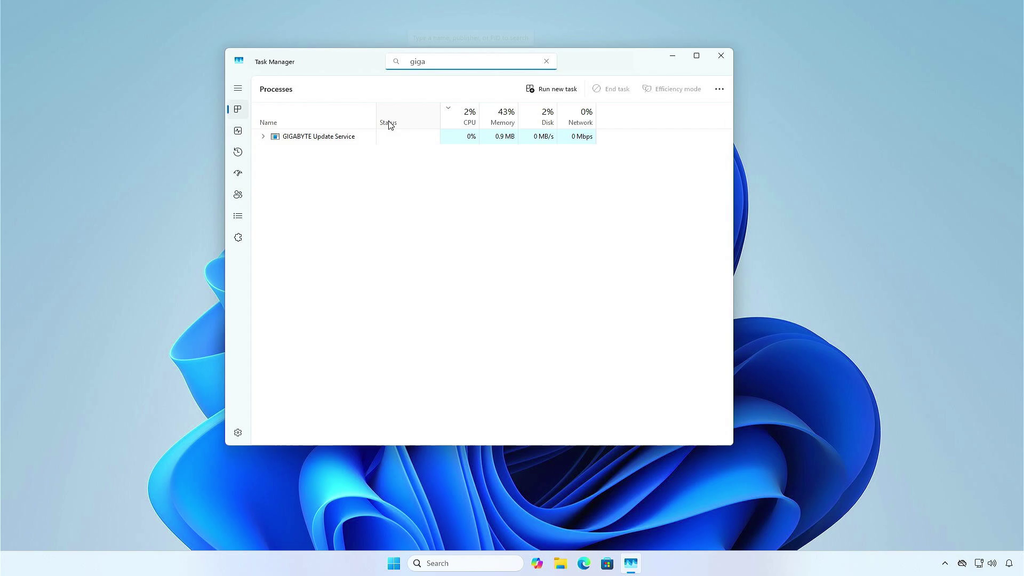
{"action": "right_click", "coordinate": [353, 141]}
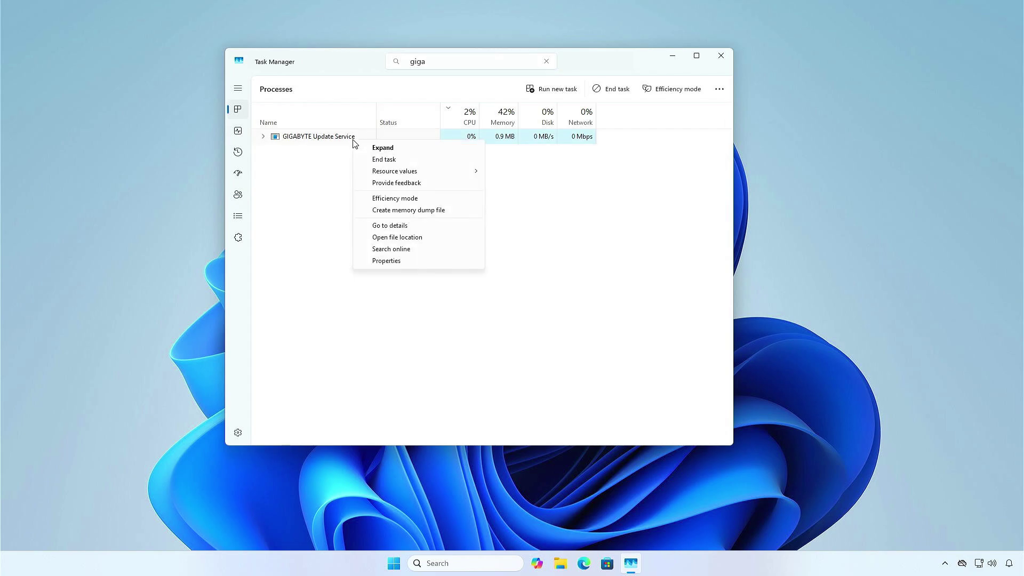
Locate GigabyteDownloadAssistant in System32, then end the GIGABYTE Update Service process
{"action": "left_click", "coordinate": [438, 237]}
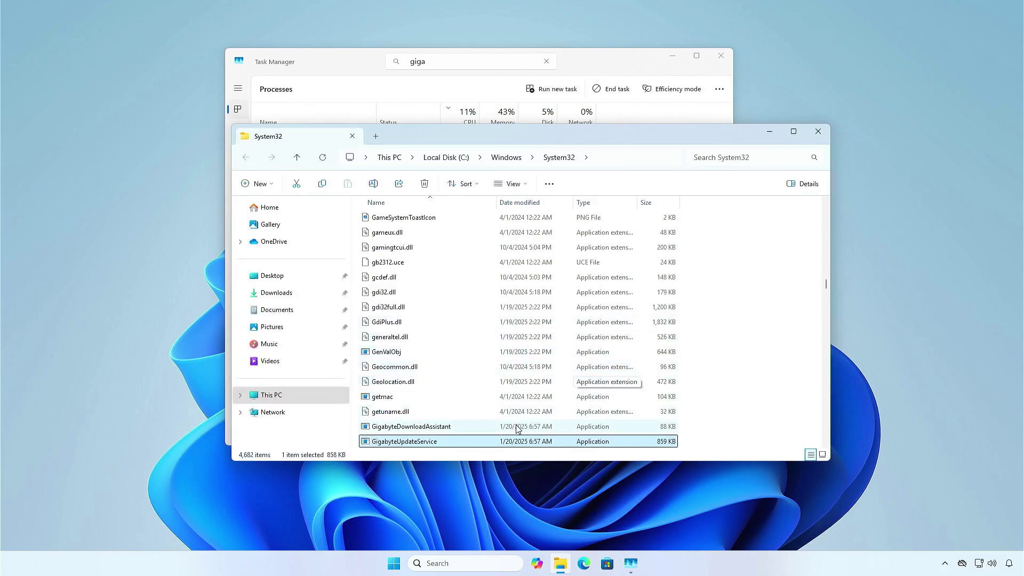
{"action": "left_click", "coordinate": [468, 429]}
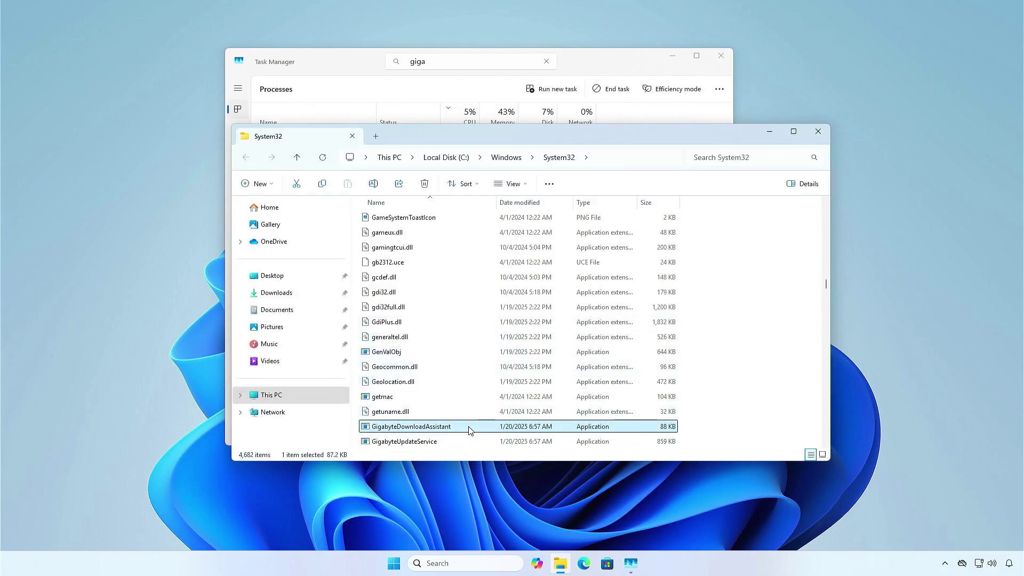
{"action": "left_click", "coordinate": [600, 68]}
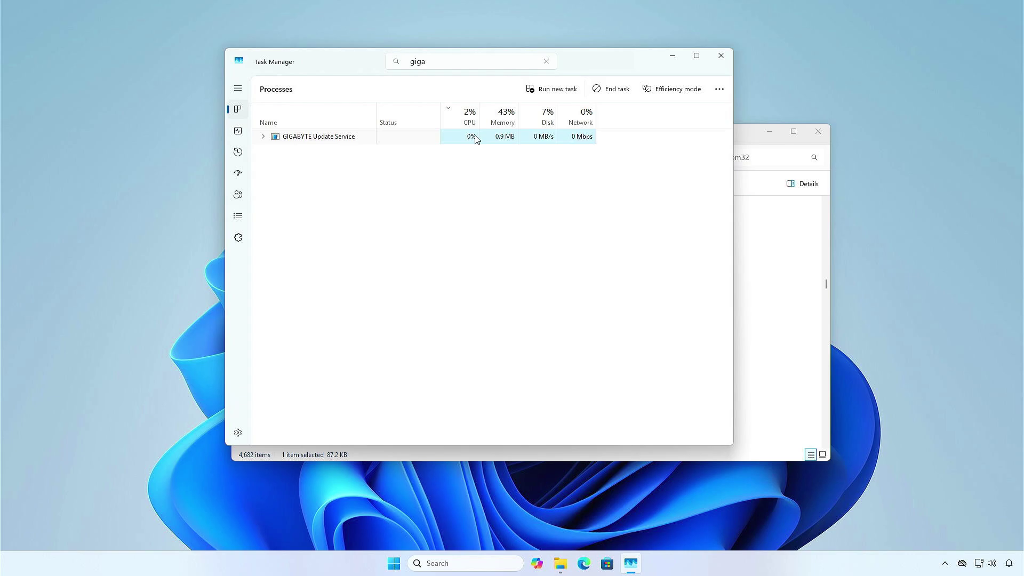
{"action": "right_click", "coordinate": [329, 137]}
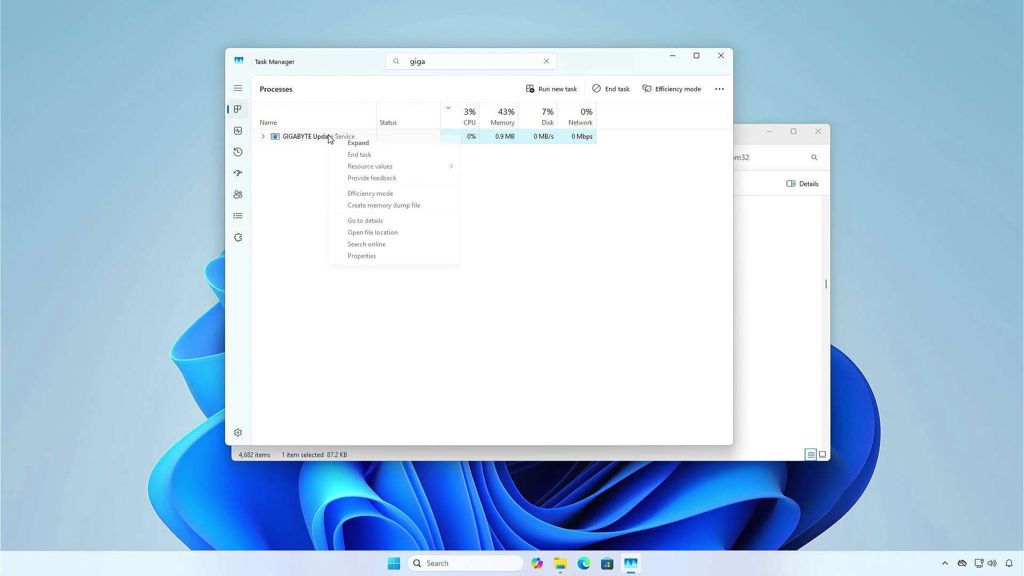
{"action": "left_click", "coordinate": [359, 155]}
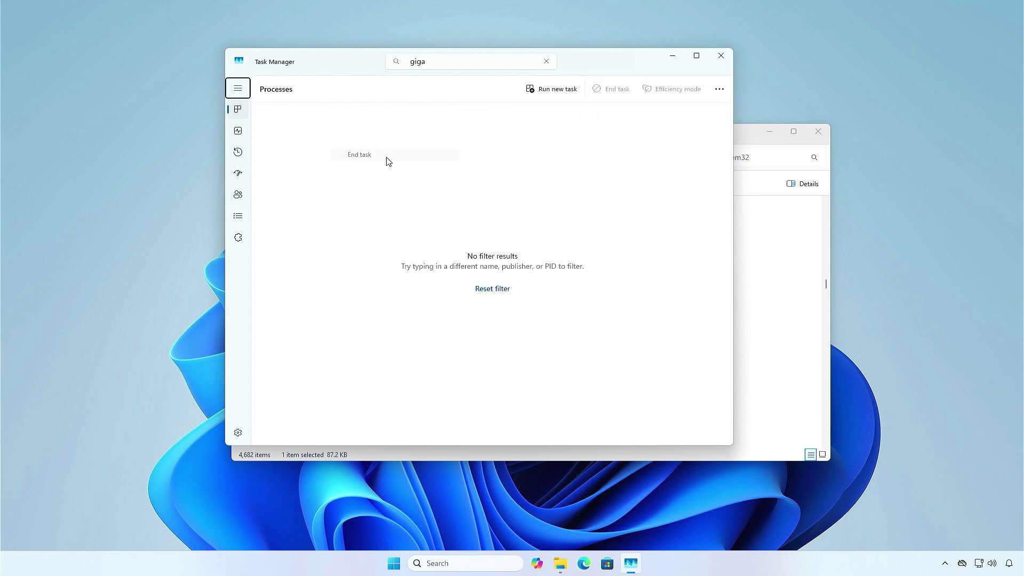
Delete GigabyteDownloadAssistant and GigabyteUpdateService from System32 with admin approval, then restart Windows
{"action": "left_click", "coordinate": [753, 147]}
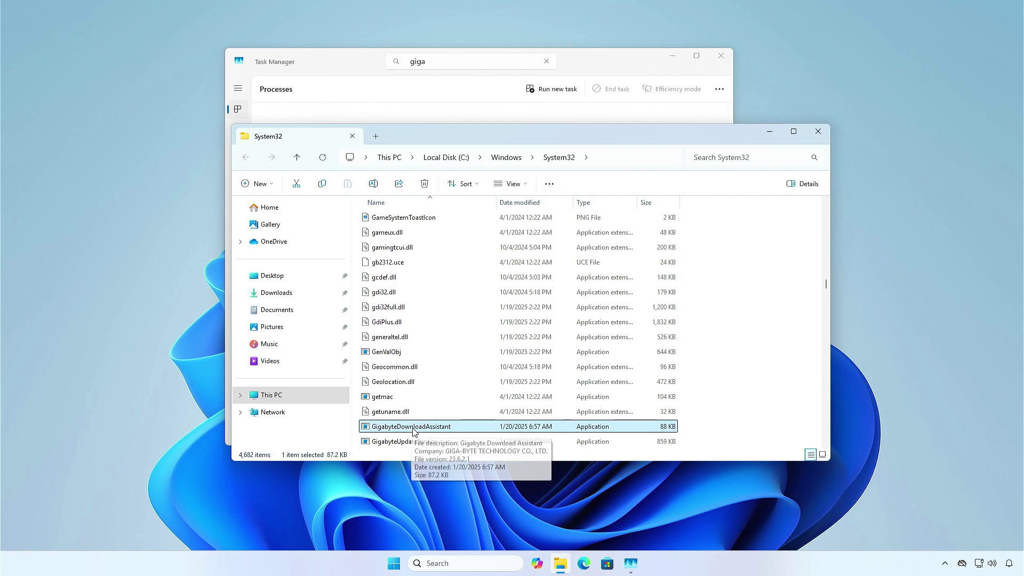
{"action": "key", "text": "Delete"}
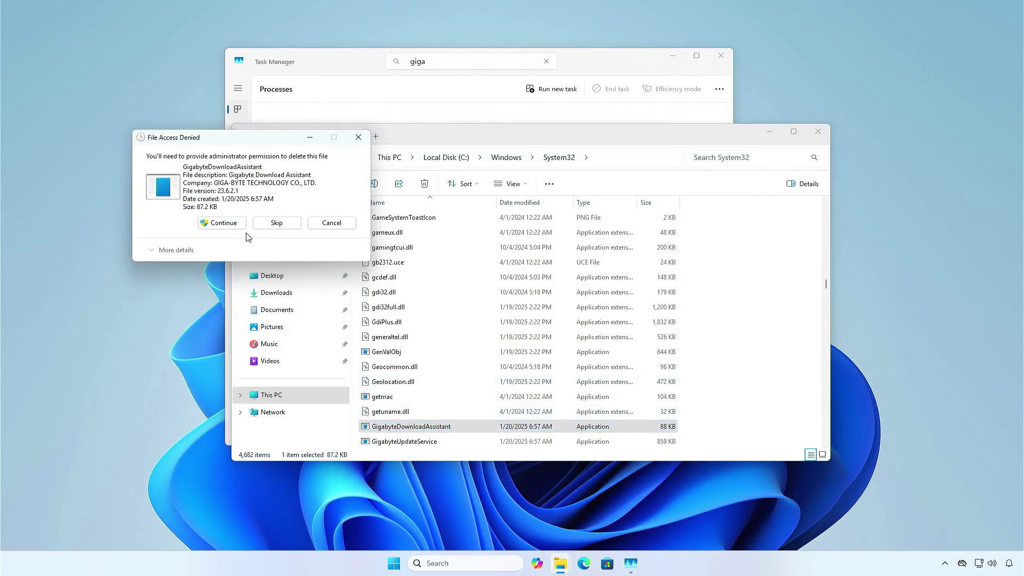
{"action": "left_click", "coordinate": [224, 223]}
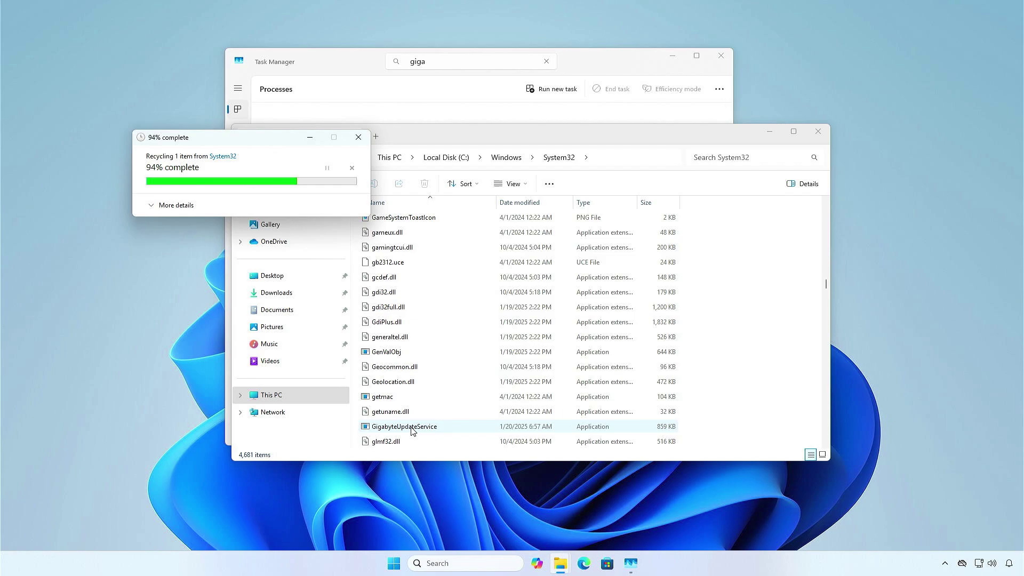
{"action": "key", "text": "Delete"}
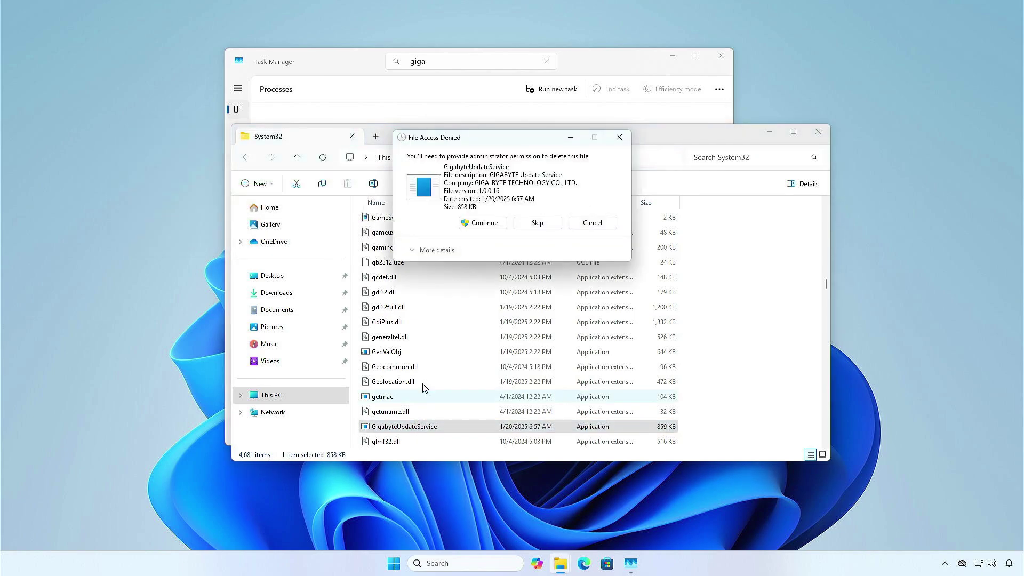
{"action": "left_click", "coordinate": [485, 223]}
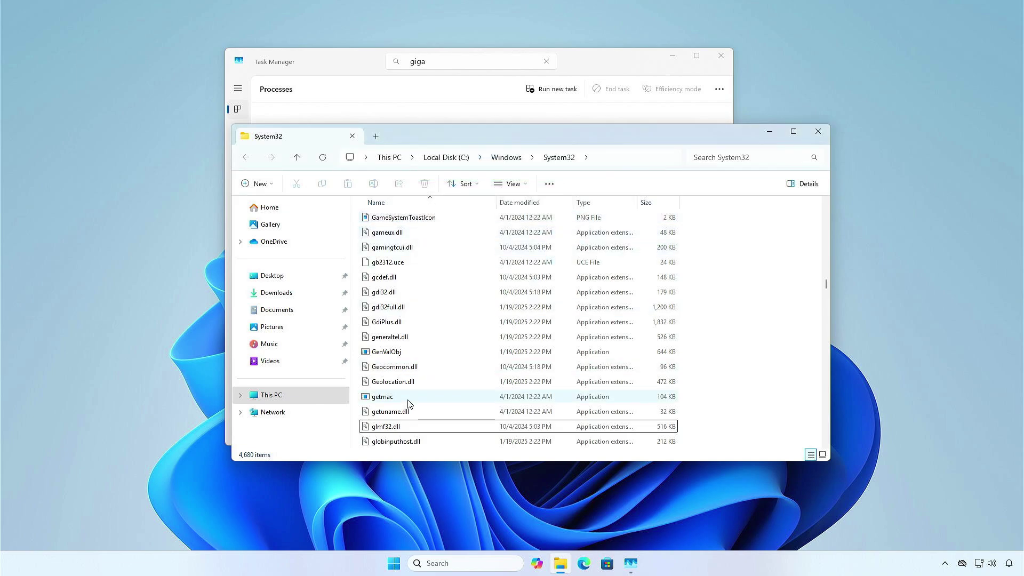
{"action": "left_click", "coordinate": [393, 563]}
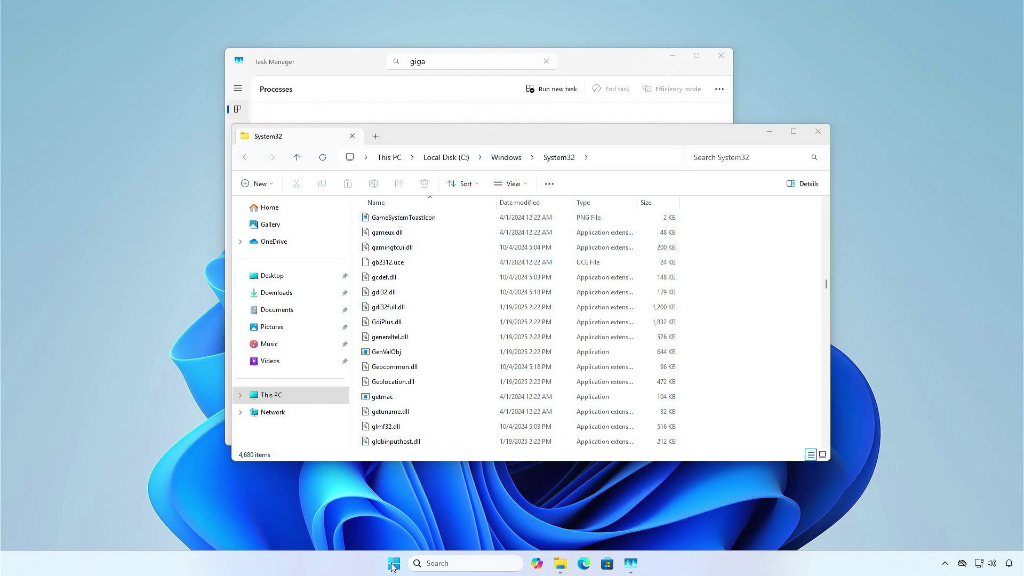
{"action": "left_click", "coordinate": [644, 527]}
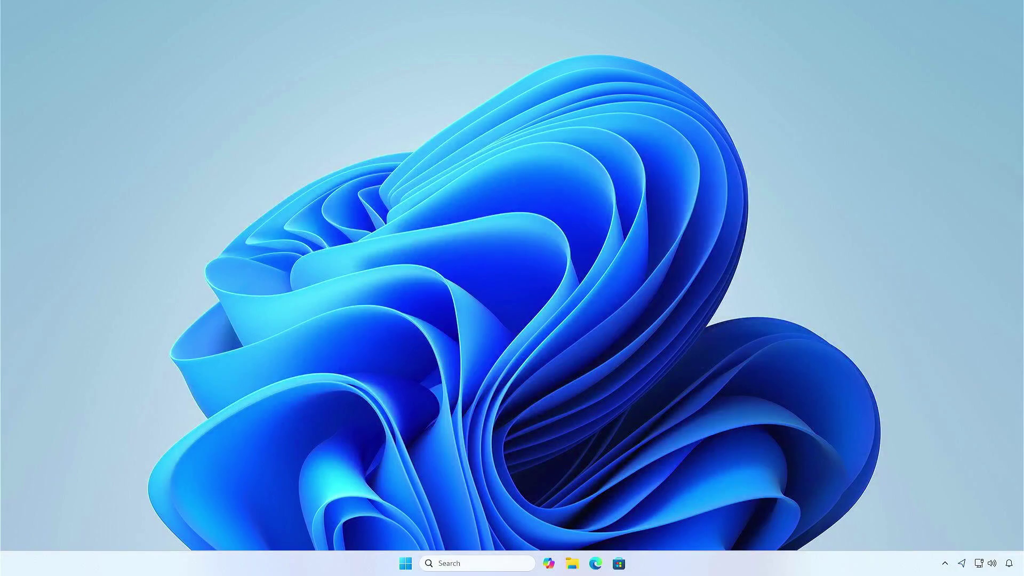
After the restart, filter Task Manager by 'giga' and open GIGABYTE Update Service's file location
{"action": "right_click", "coordinate": [368, 570]}
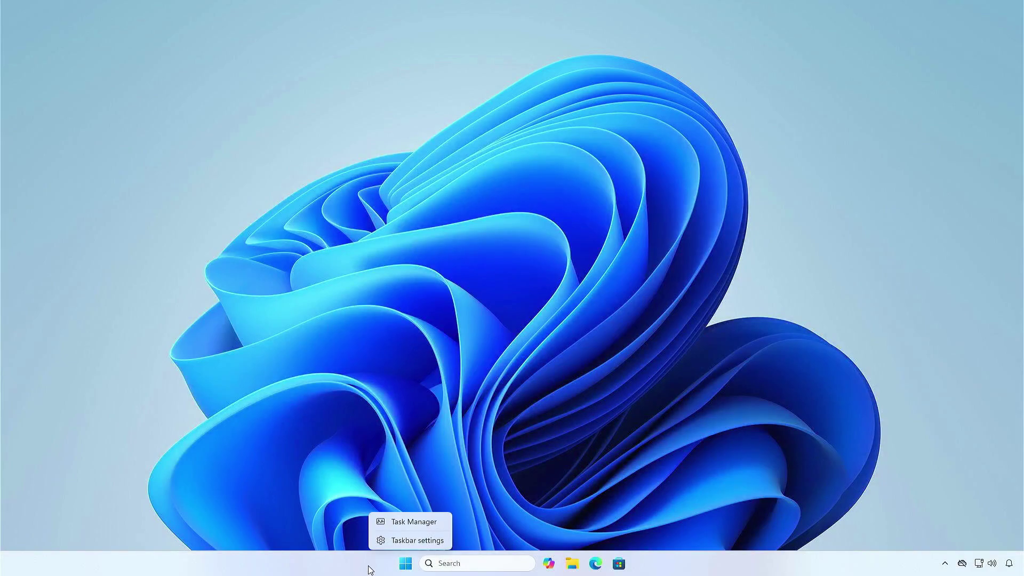
{"action": "left_click", "coordinate": [435, 524]}
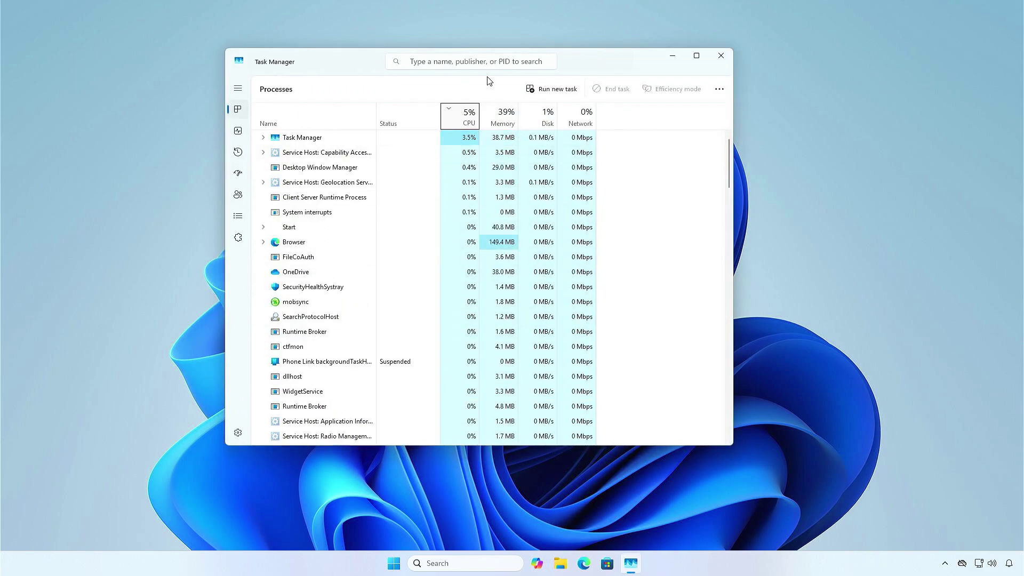
{"action": "left_click", "coordinate": [499, 68]}
{"action": "type", "text": "g"}
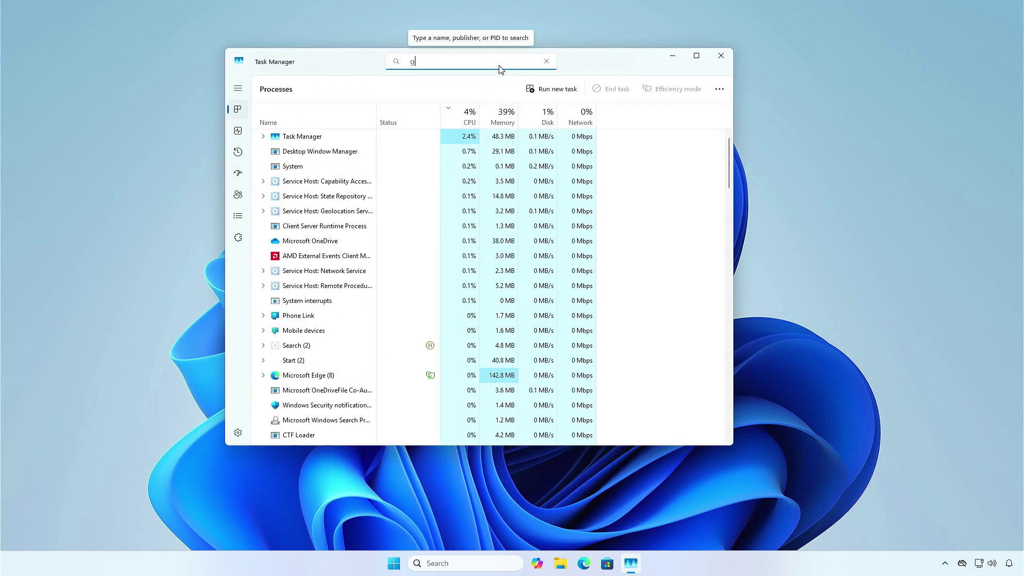
{"action": "type", "text": "iga"}
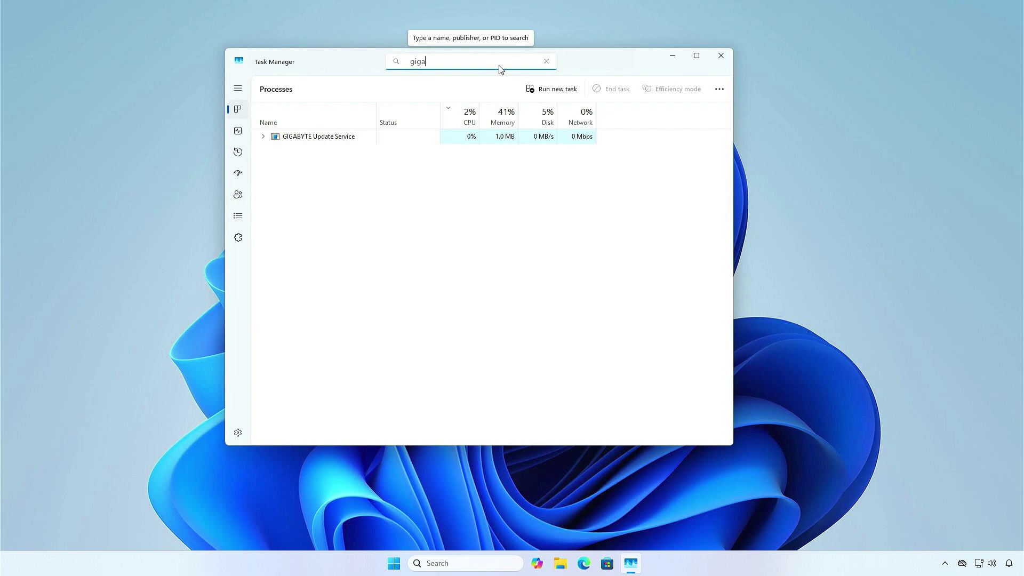
{"action": "right_click", "coordinate": [329, 144]}
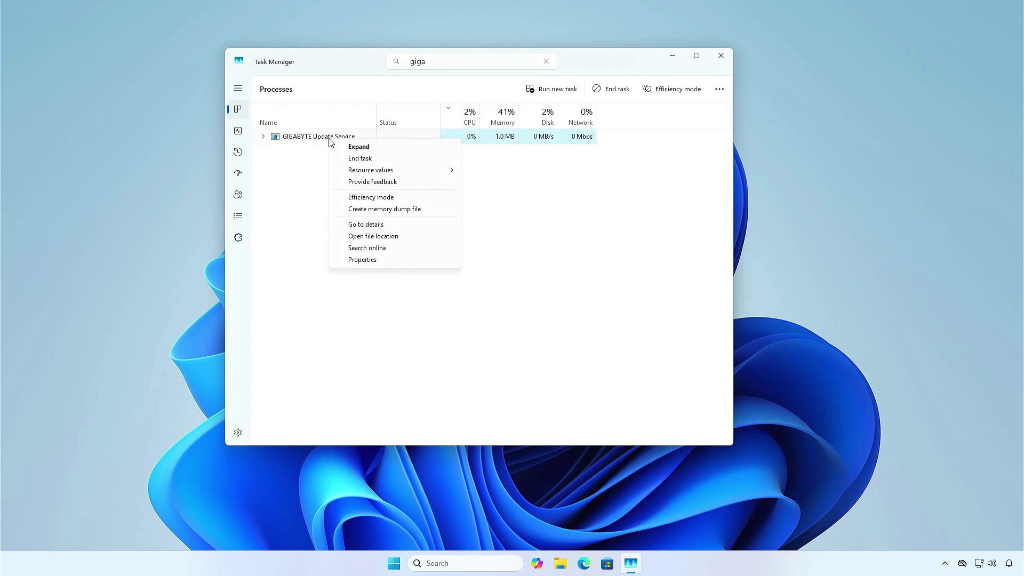
{"action": "left_click", "coordinate": [398, 235]}
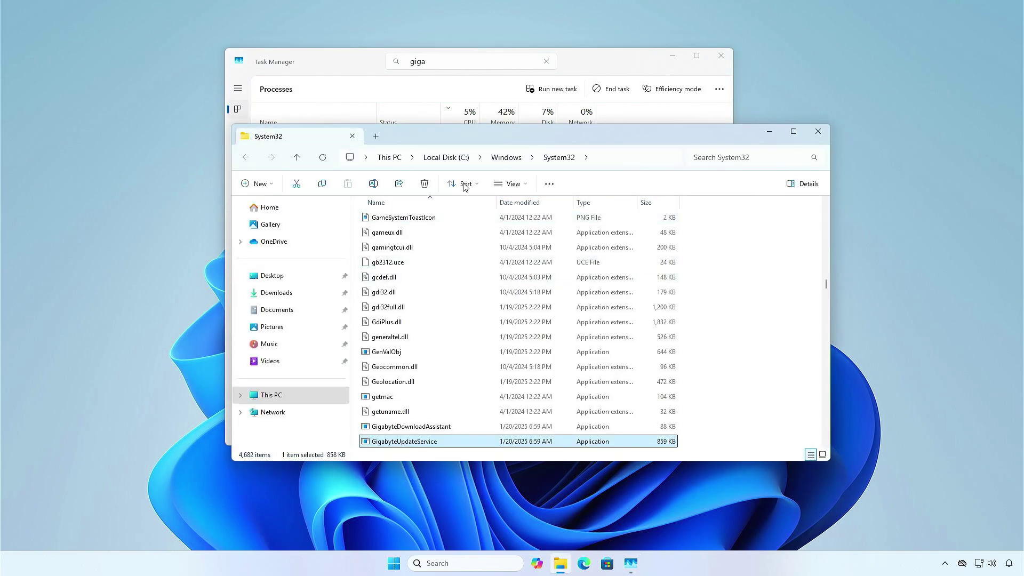
End the GIGABYTE Update Service process again and close Task Manager
{"action": "left_click", "coordinate": [350, 68]}
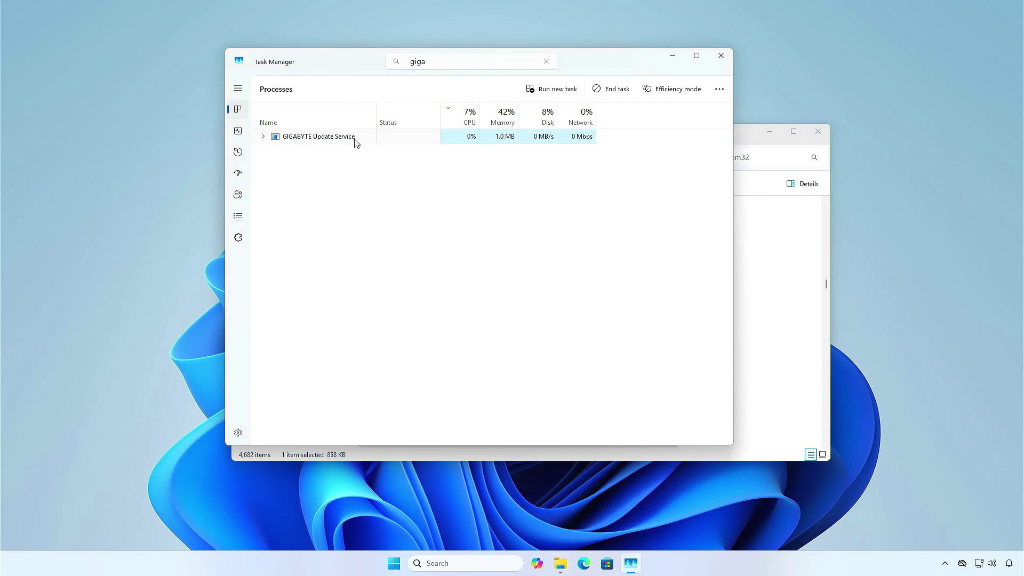
{"action": "right_click", "coordinate": [356, 141]}
{"action": "left_click", "coordinate": [390, 158]}
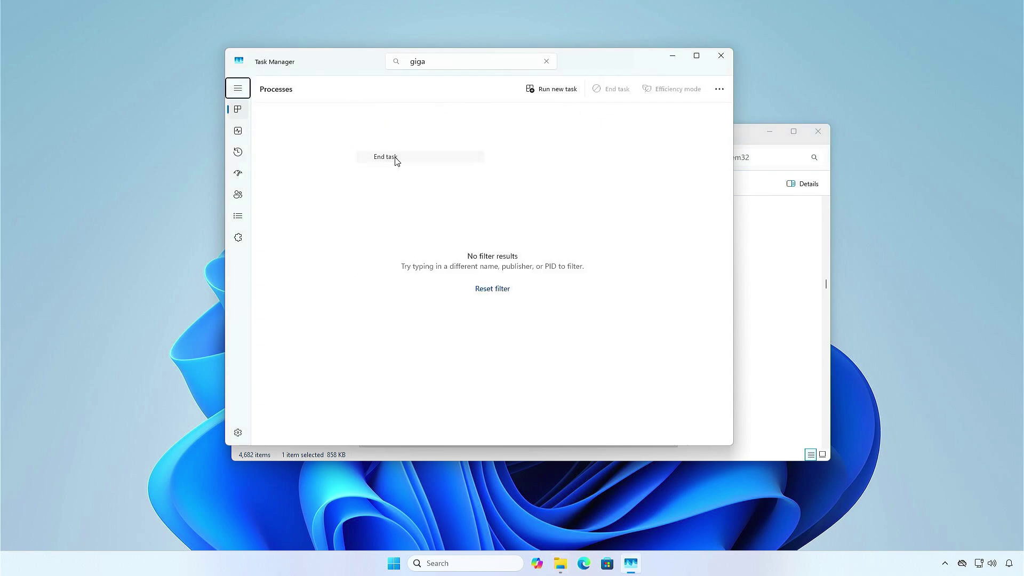
{"action": "left_click", "coordinate": [721, 56]}
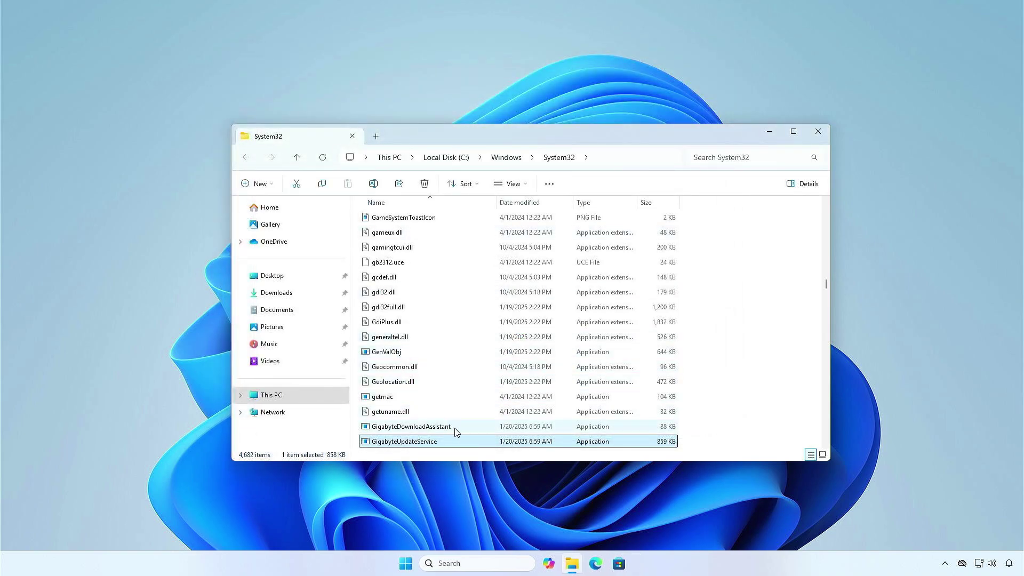
Delete both selected Gigabyte files, approving both permission prompts, then close the System32 window
{"action": "left_click_drag", "start_coordinate": [691, 428], "coordinate": [617, 446]}
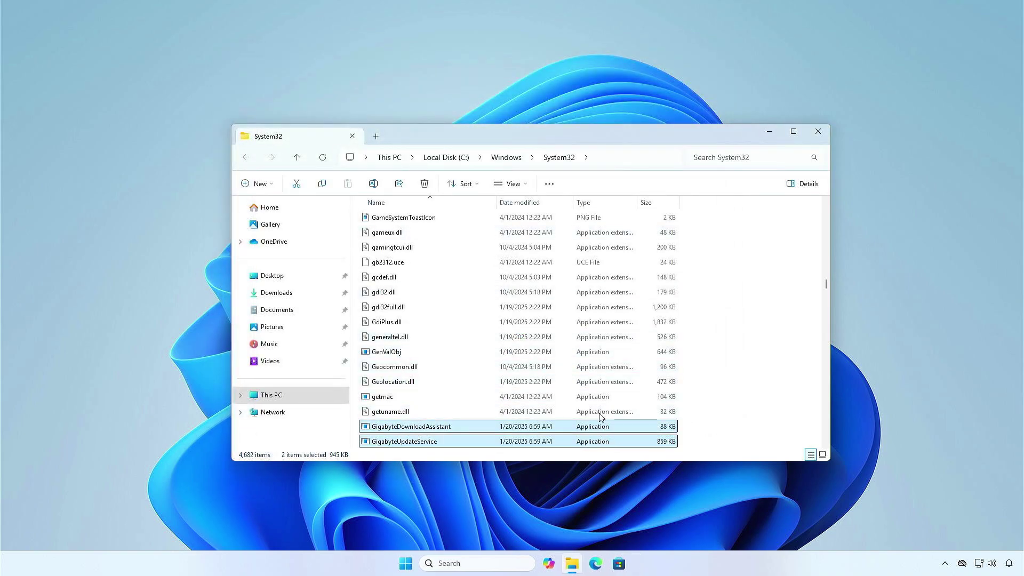
{"action": "left_click", "coordinate": [426, 185]}
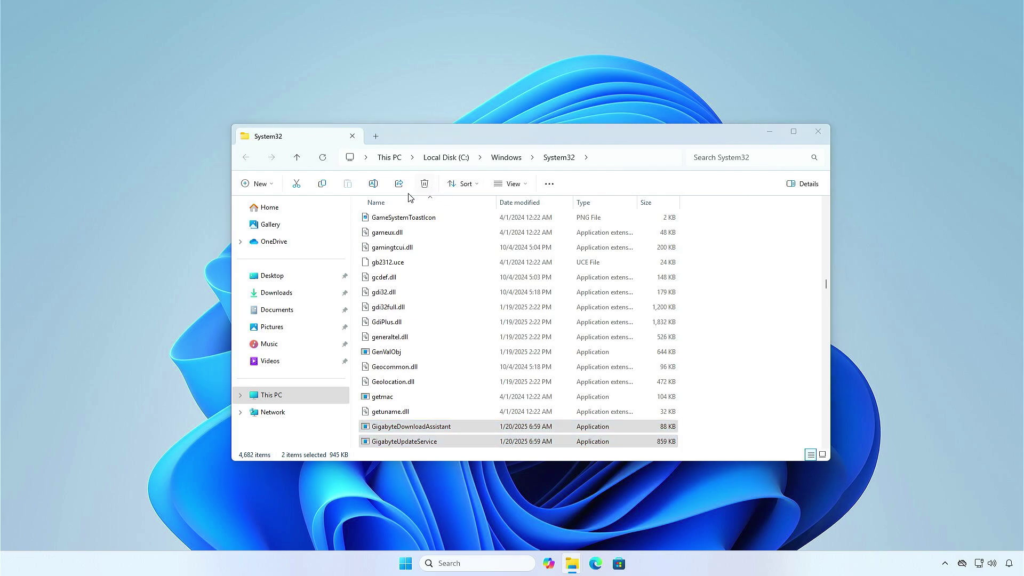
{"action": "left_click", "coordinate": [240, 244]}
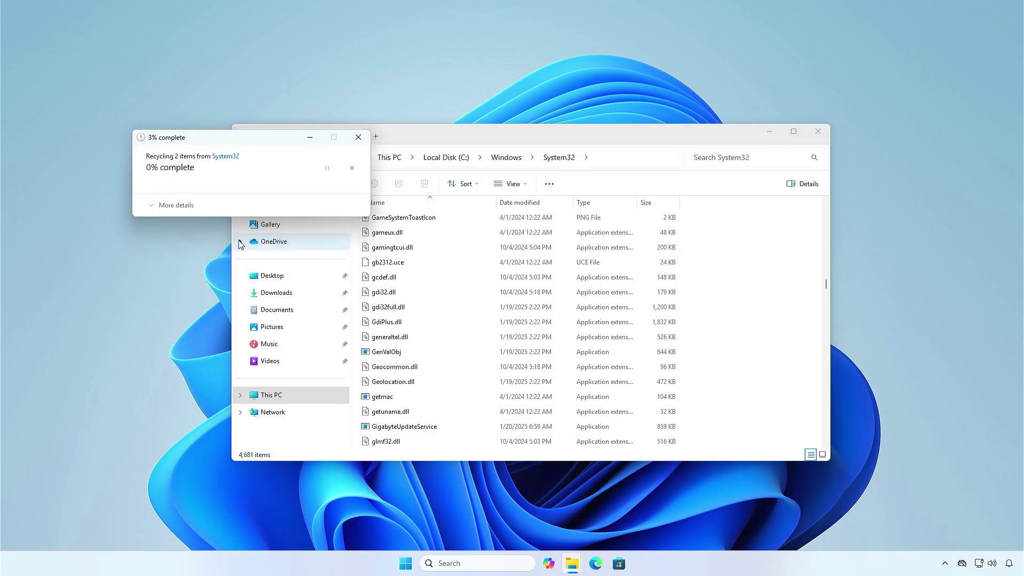
{"action": "left_click", "coordinate": [239, 244]}
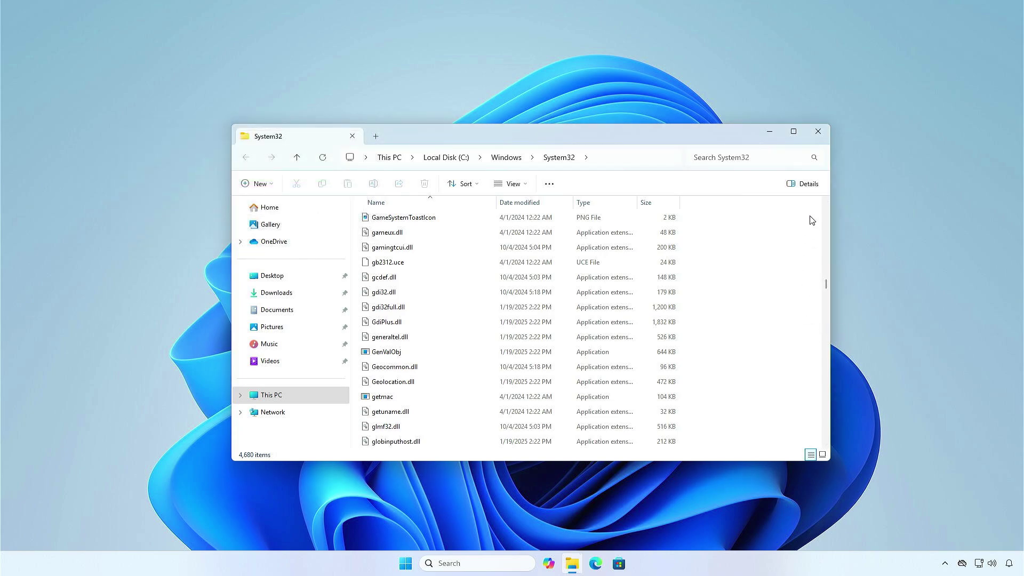
{"action": "left_click", "coordinate": [818, 131]}
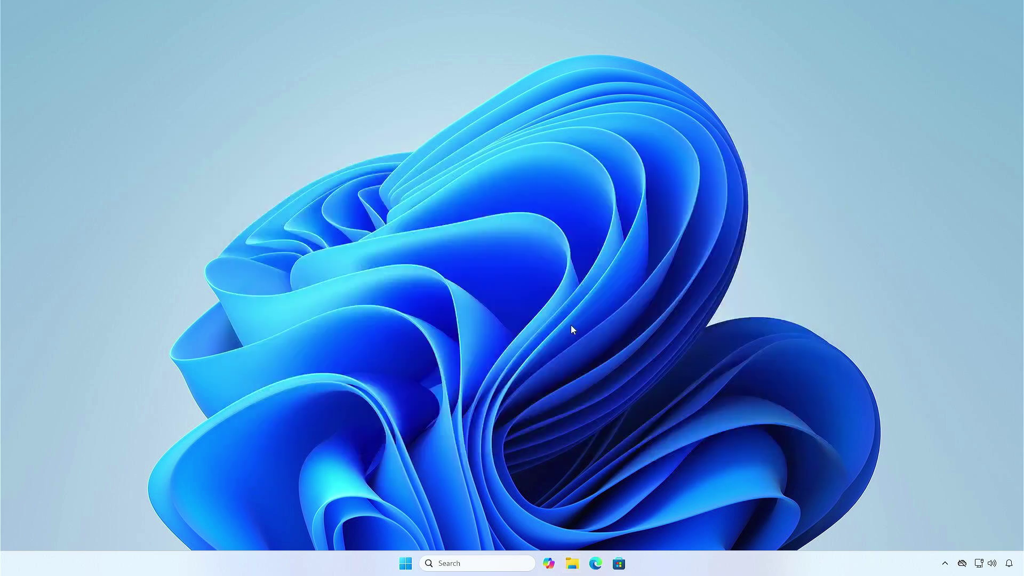
Restart into the GIGABYTE AORUS BIOS from the Win+X menu and switch to Advanced Mode
{"action": "right_click", "coordinate": [407, 563]}
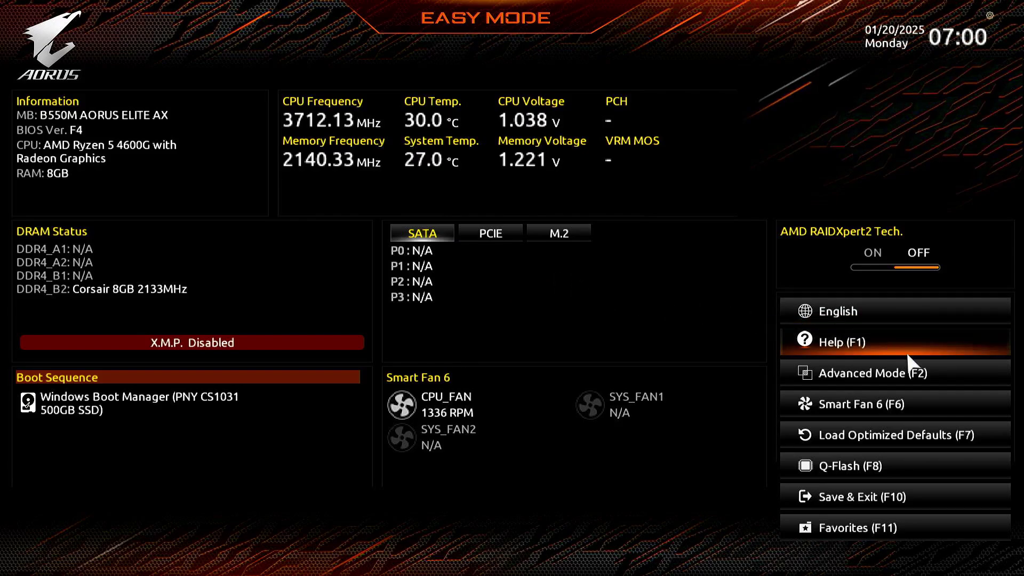
{"action": "left_click", "coordinate": [948, 373]}
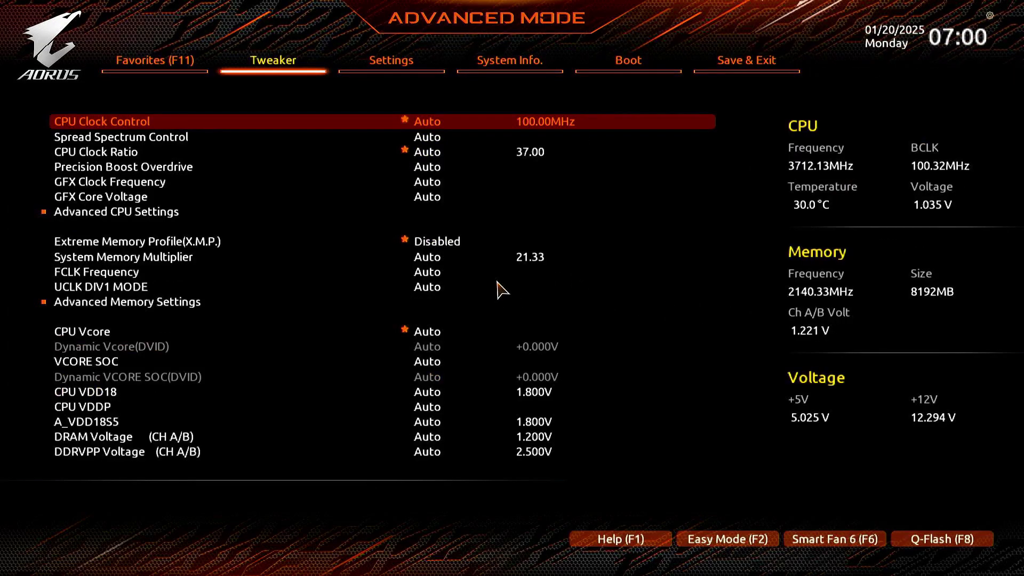
Go to Settings > IO Ports and select APP Center Download & Install Configuration
{"action": "left_click", "coordinate": [425, 72]}
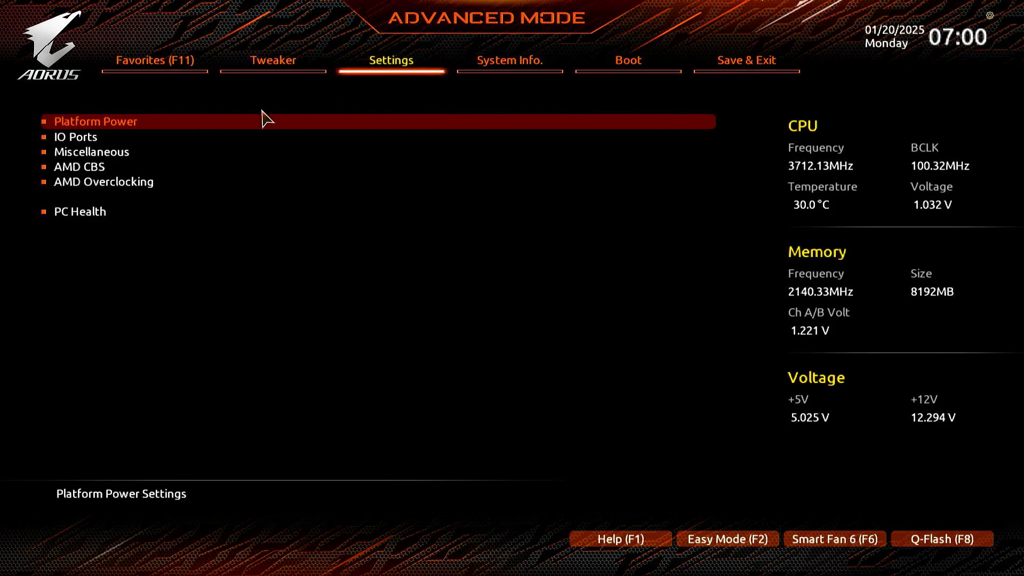
{"action": "left_click", "coordinate": [177, 141]}
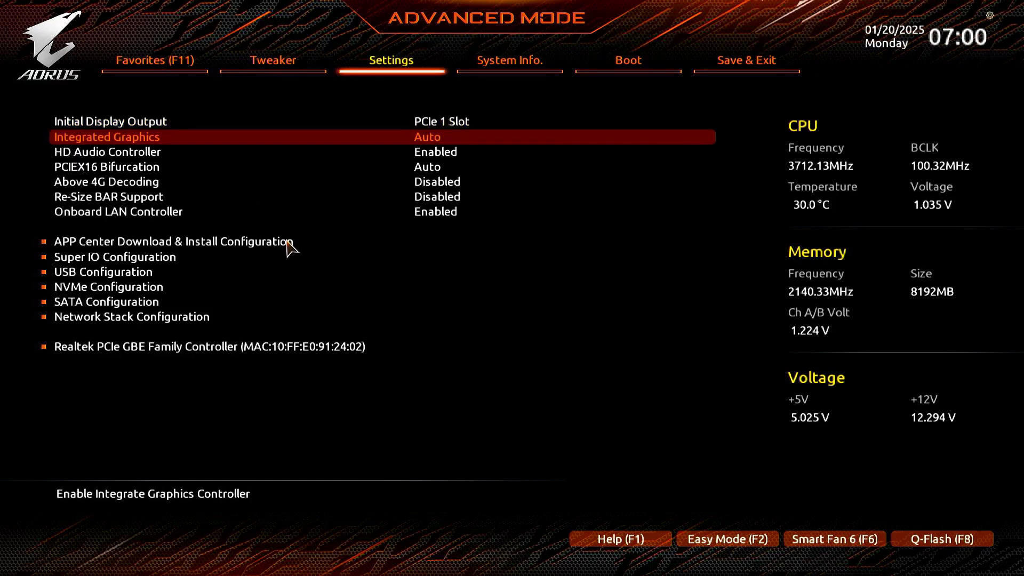
{"action": "left_click", "coordinate": [303, 243]}
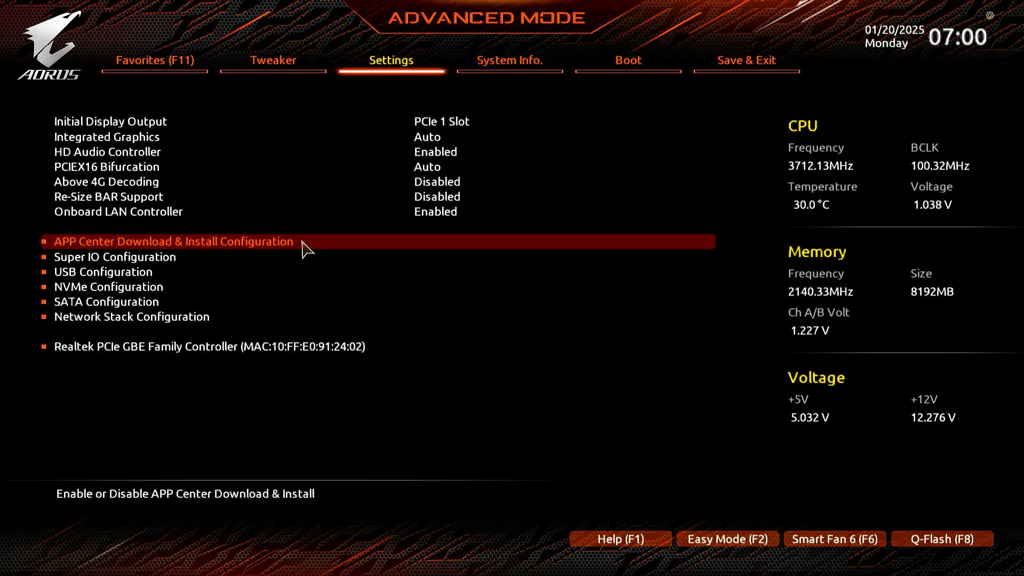
Set APP Center Download & Install to Disabled, then Save & Exit Setup to reboot
{"action": "left_click", "coordinate": [302, 242]}
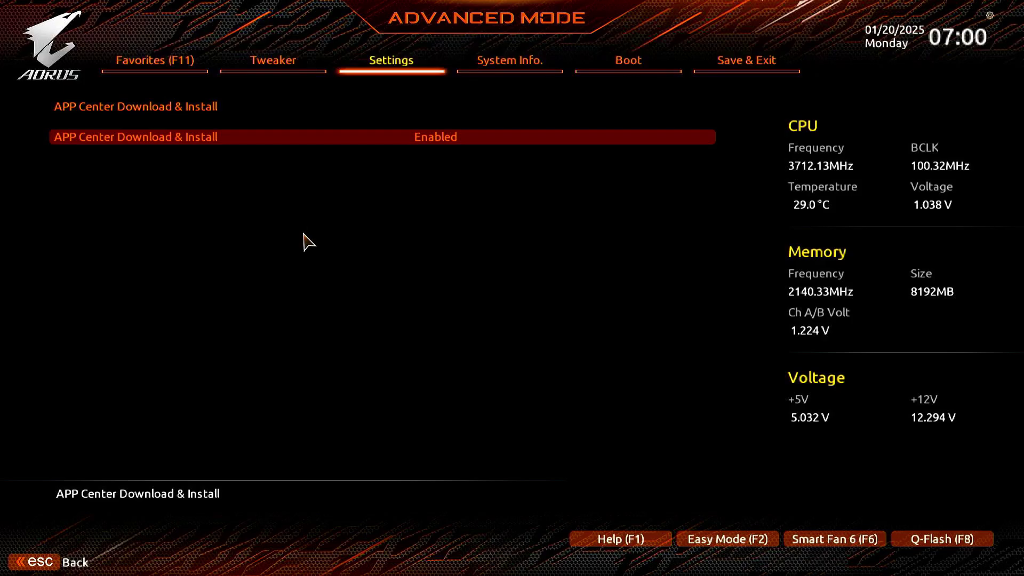
{"action": "left_click", "coordinate": [302, 144]}
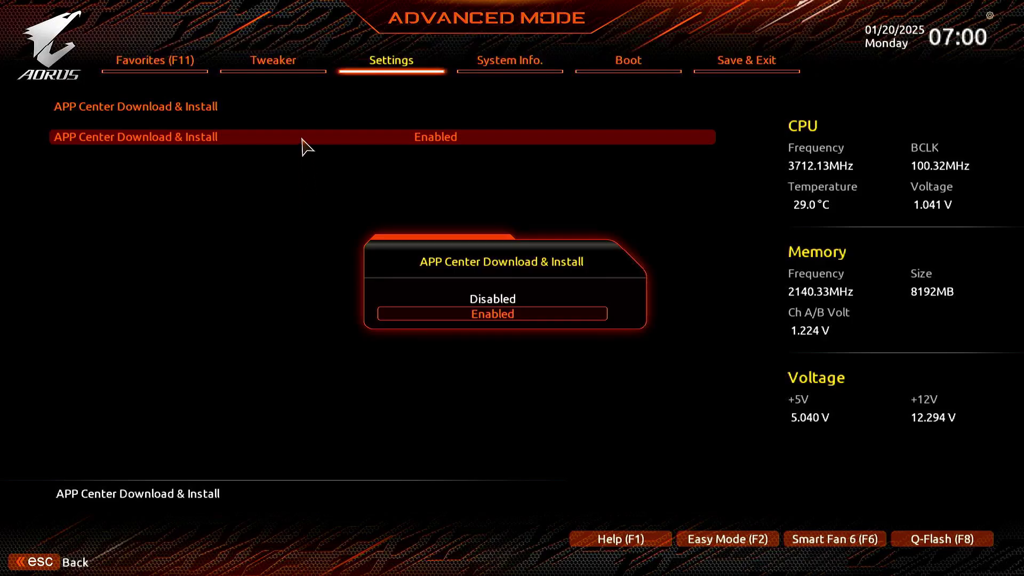
{"action": "left_click", "coordinate": [537, 301]}
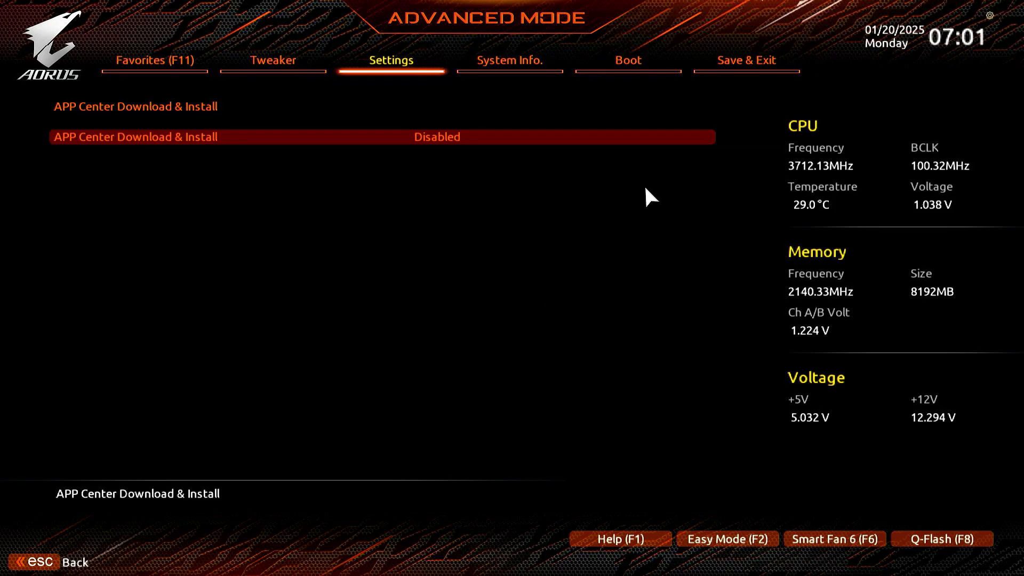
{"action": "left_click", "coordinate": [736, 63]}
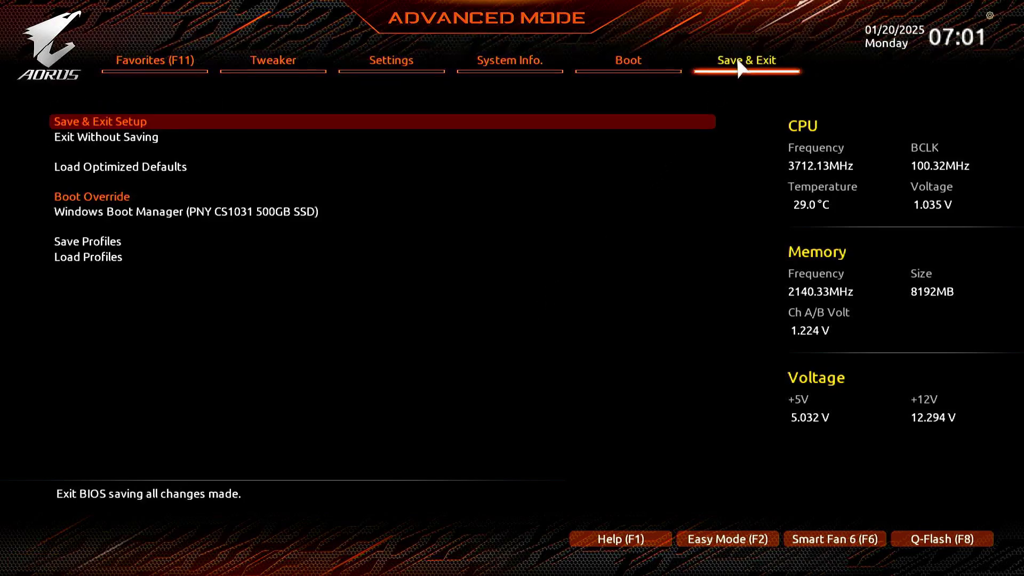
{"action": "left_click", "coordinate": [383, 122]}
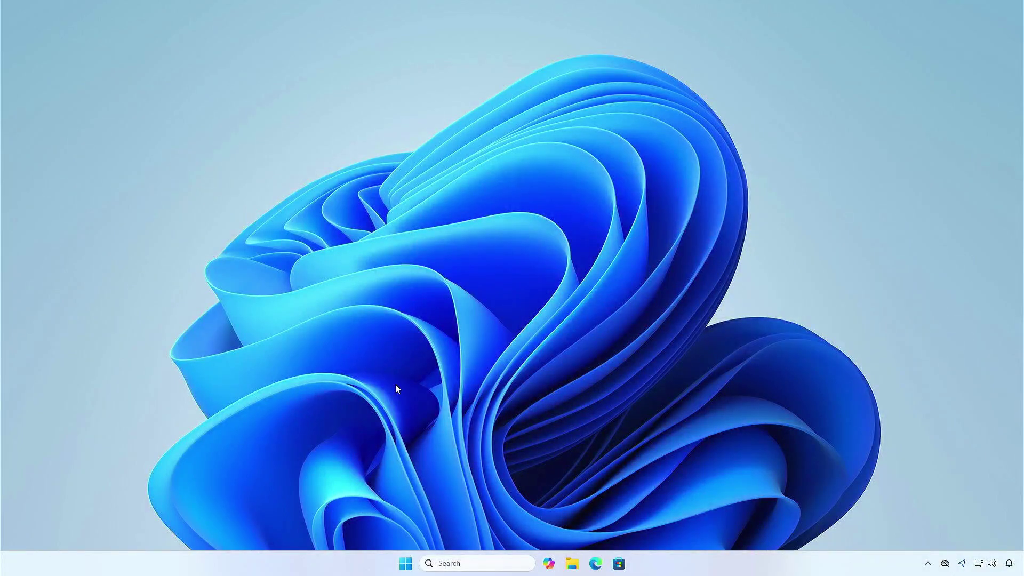
After the reboot, check that Task Manager finds no 'giga' processes, then minimise it
{"action": "right_click", "coordinate": [343, 565]}
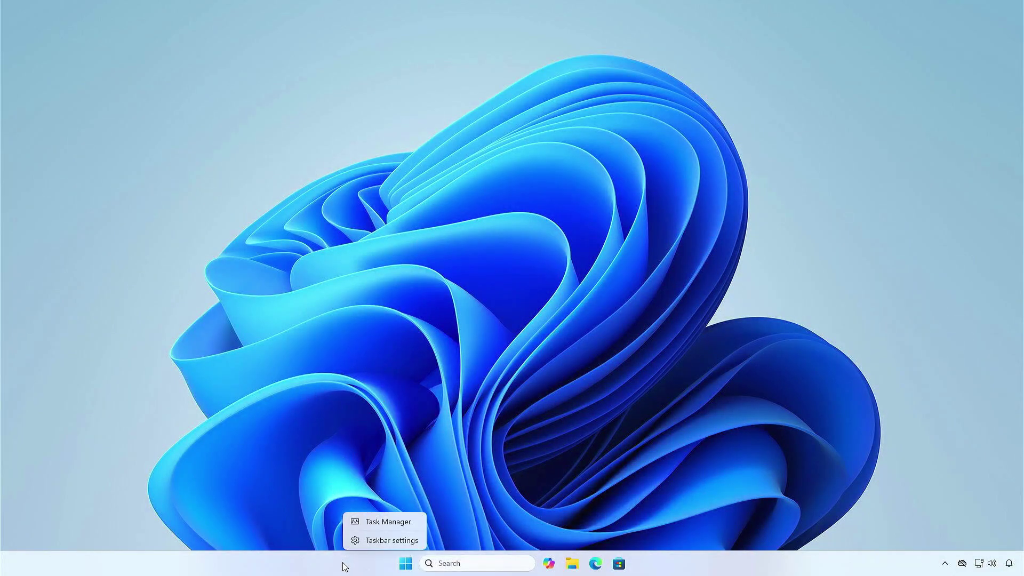
{"action": "left_click", "coordinate": [414, 525]}
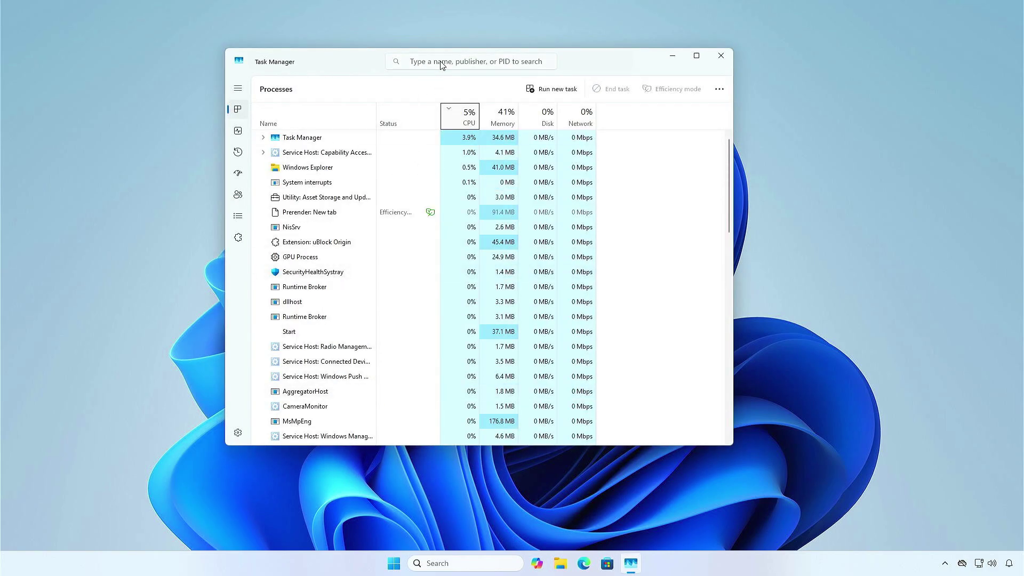
{"action": "left_click", "coordinate": [441, 63]}
{"action": "type", "text": "giga"}
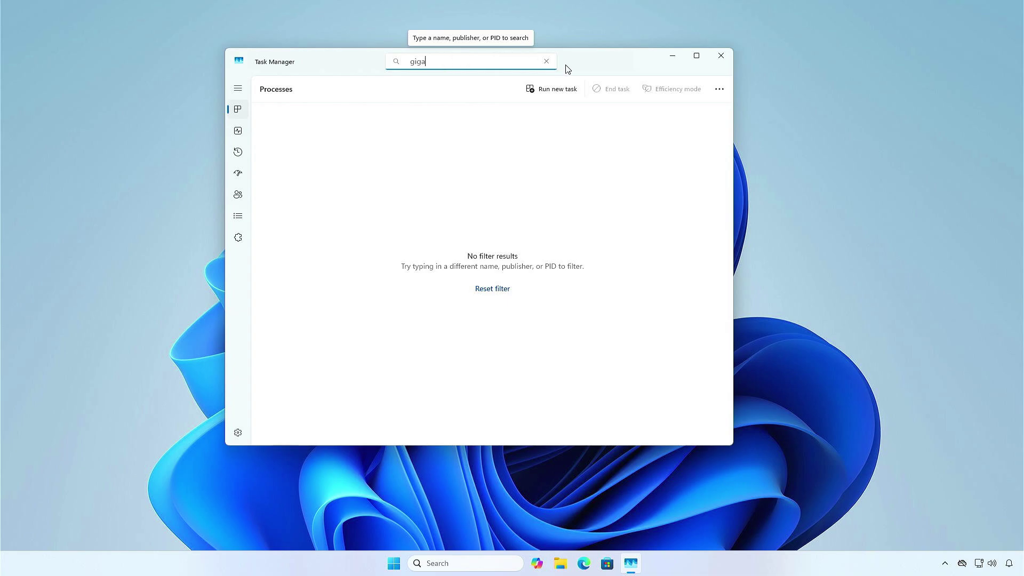
{"action": "left_click", "coordinate": [674, 57]}
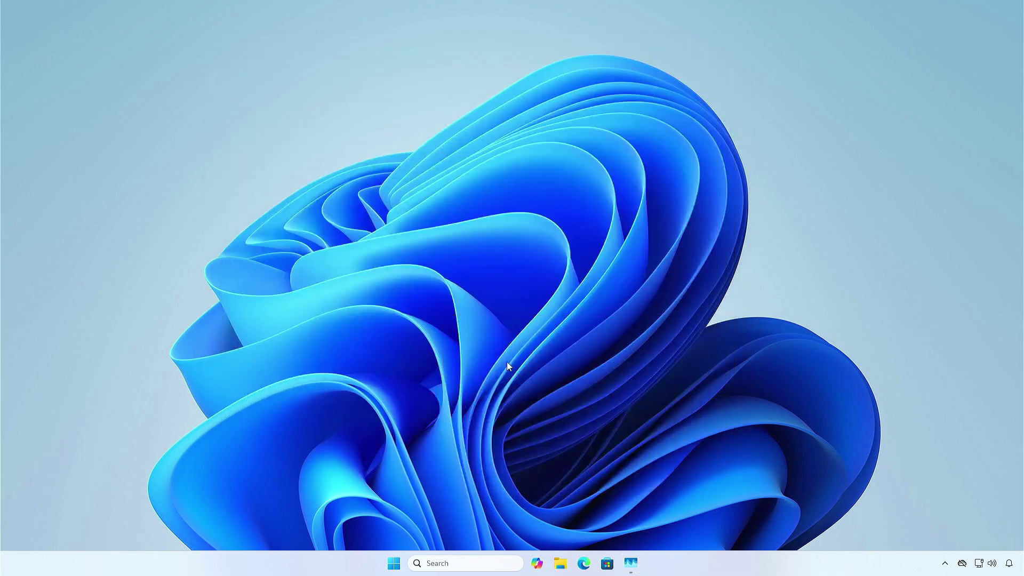
Browse in a new File Explorer window to C:\Windows\System32
{"action": "left_click", "coordinate": [559, 563]}
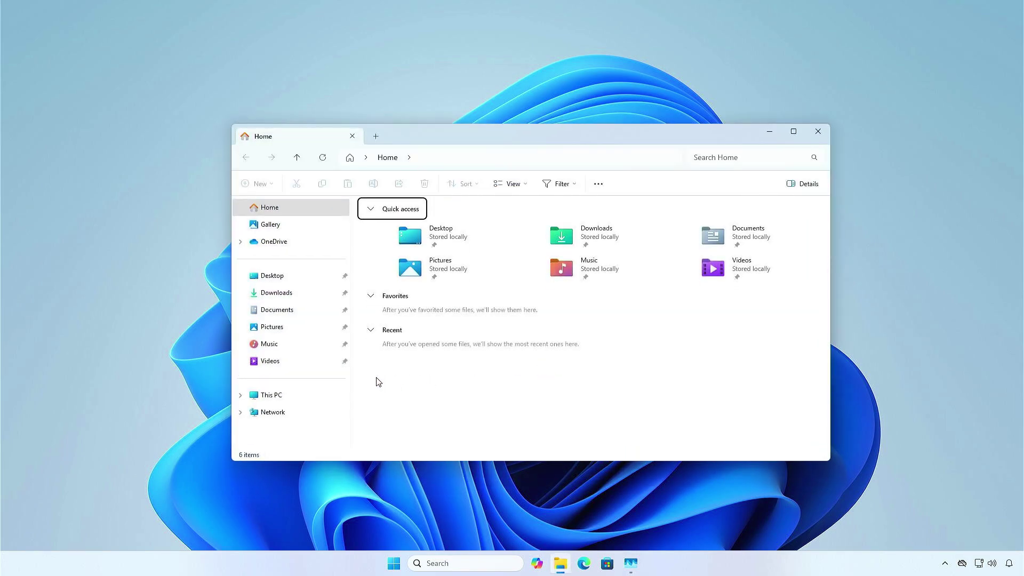
{"action": "left_click", "coordinate": [295, 395]}
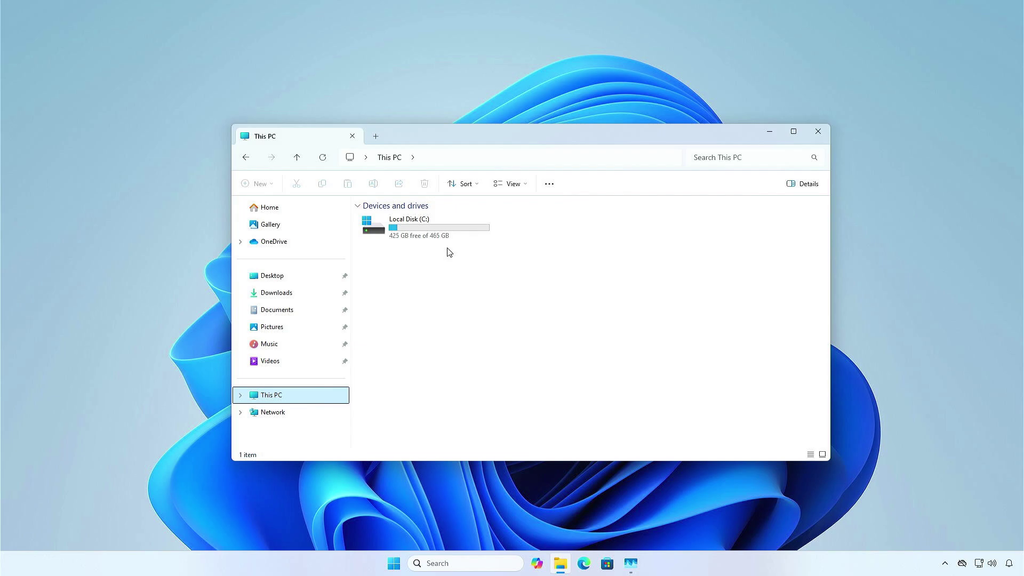
{"action": "left_click", "coordinate": [458, 229]}
{"action": "double_click", "coordinate": [458, 230]}
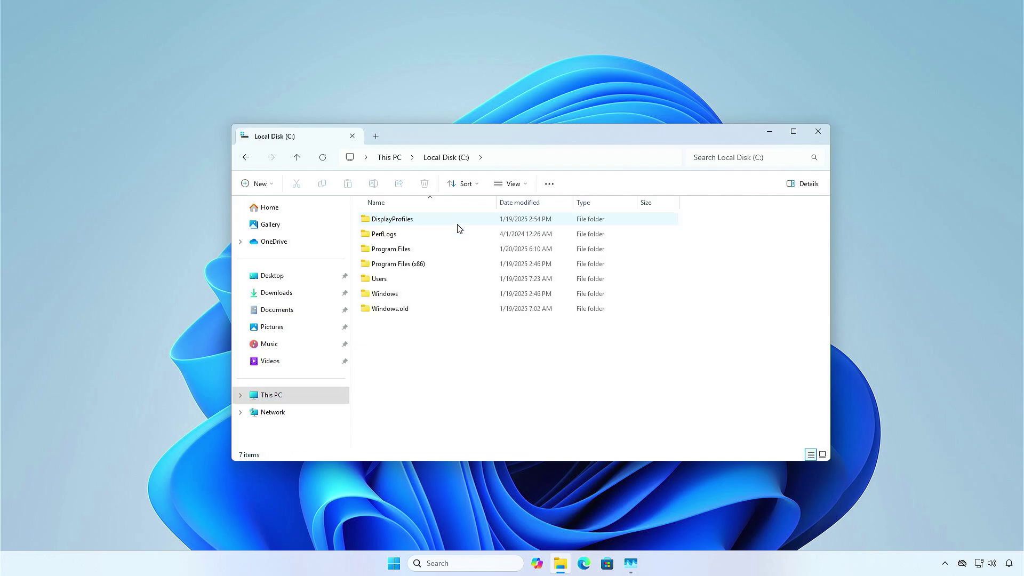
{"action": "double_click", "coordinate": [428, 300]}
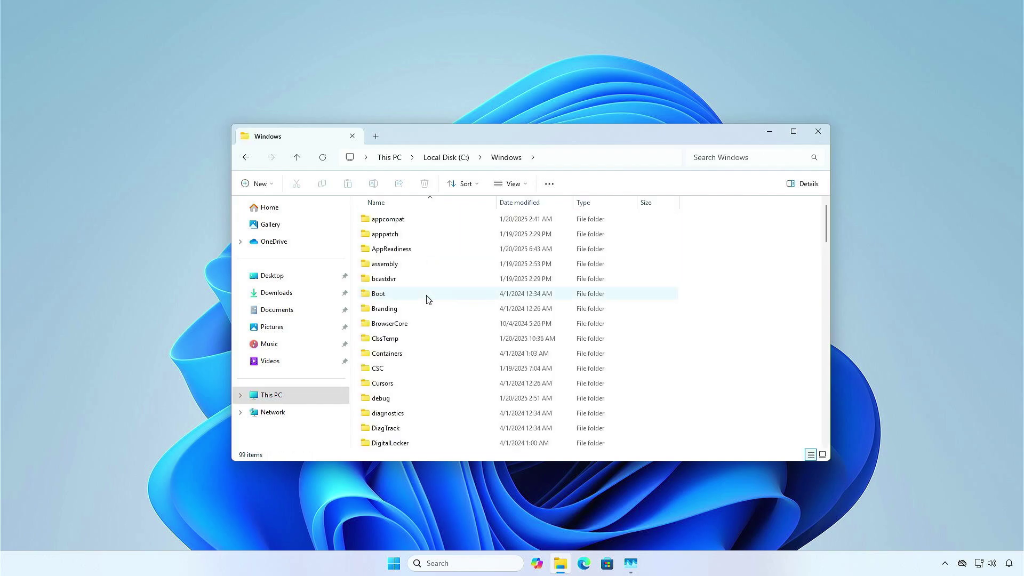
{"action": "key", "text": "s"}
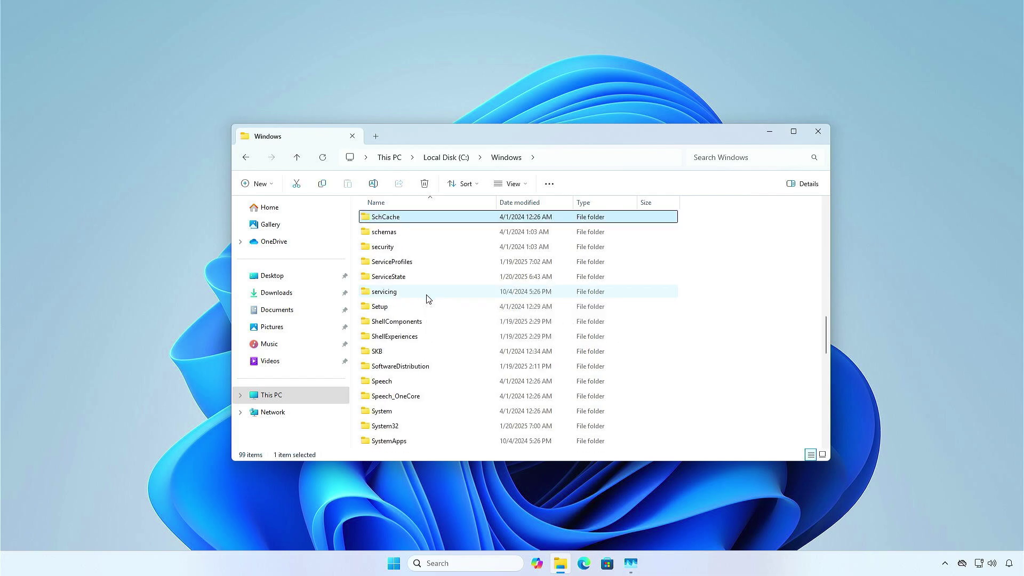
{"action": "double_click", "coordinate": [415, 428]}
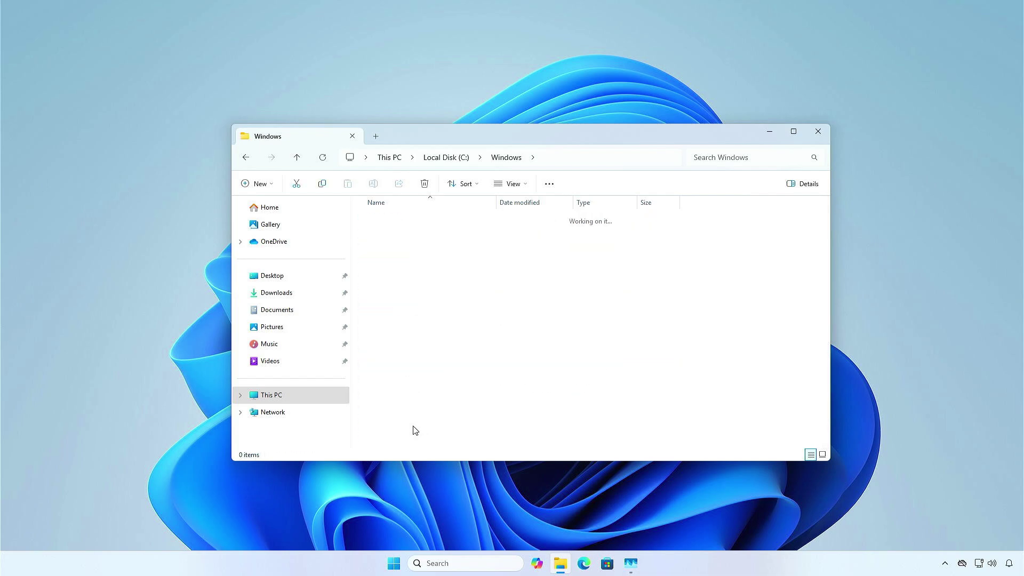
Search System32 for 'giga', finding only the GigabyteEngine event log
{"action": "left_click", "coordinate": [759, 161]}
{"action": "type", "text": "gi"}
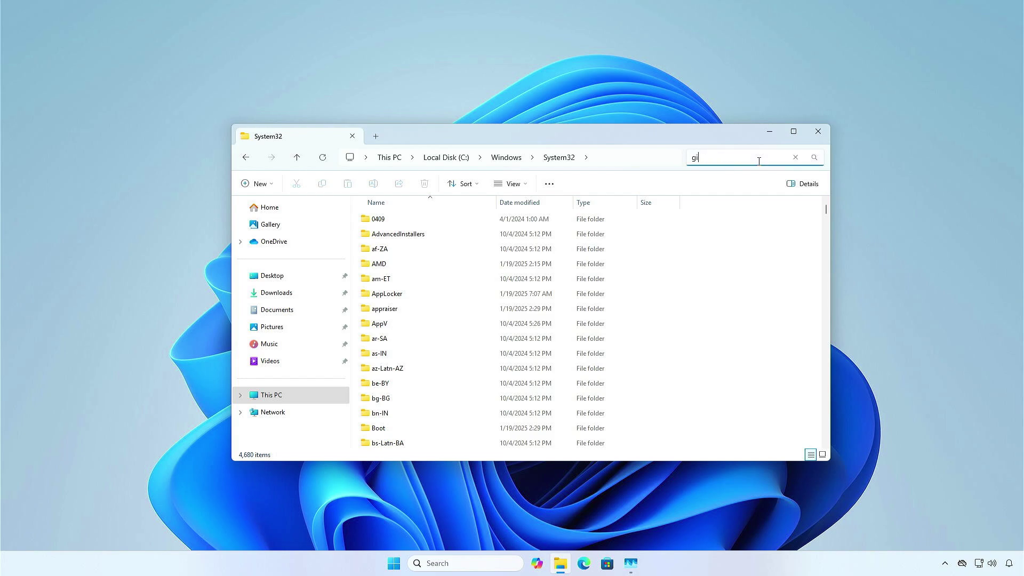
{"action": "type", "text": "ga"}
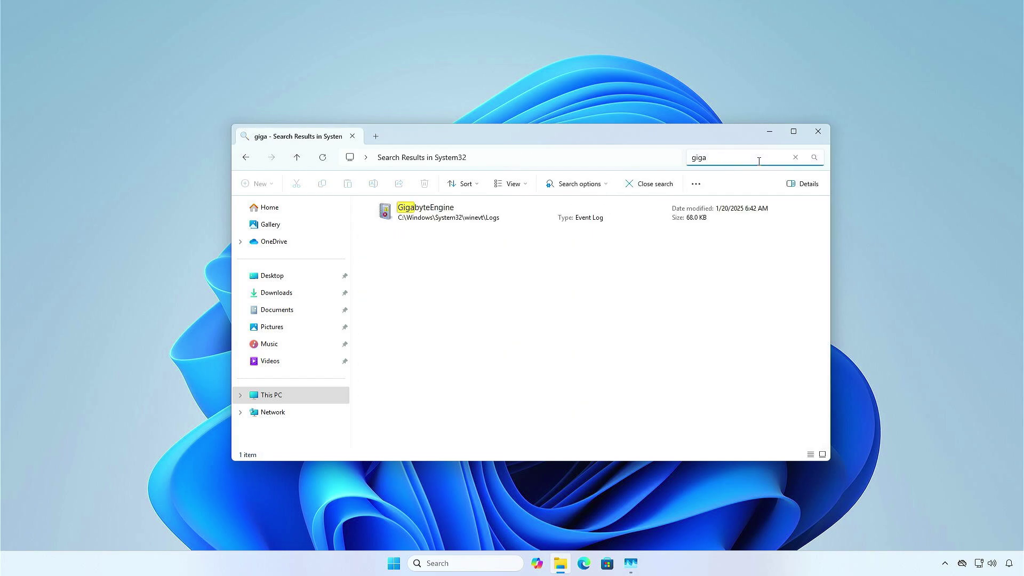
{"action": "key", "text": "Return"}
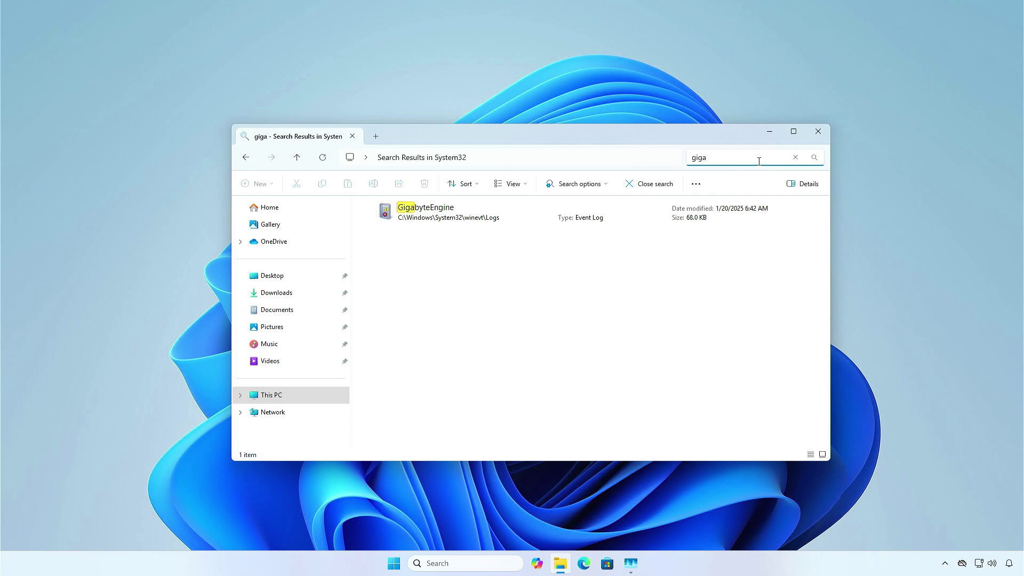